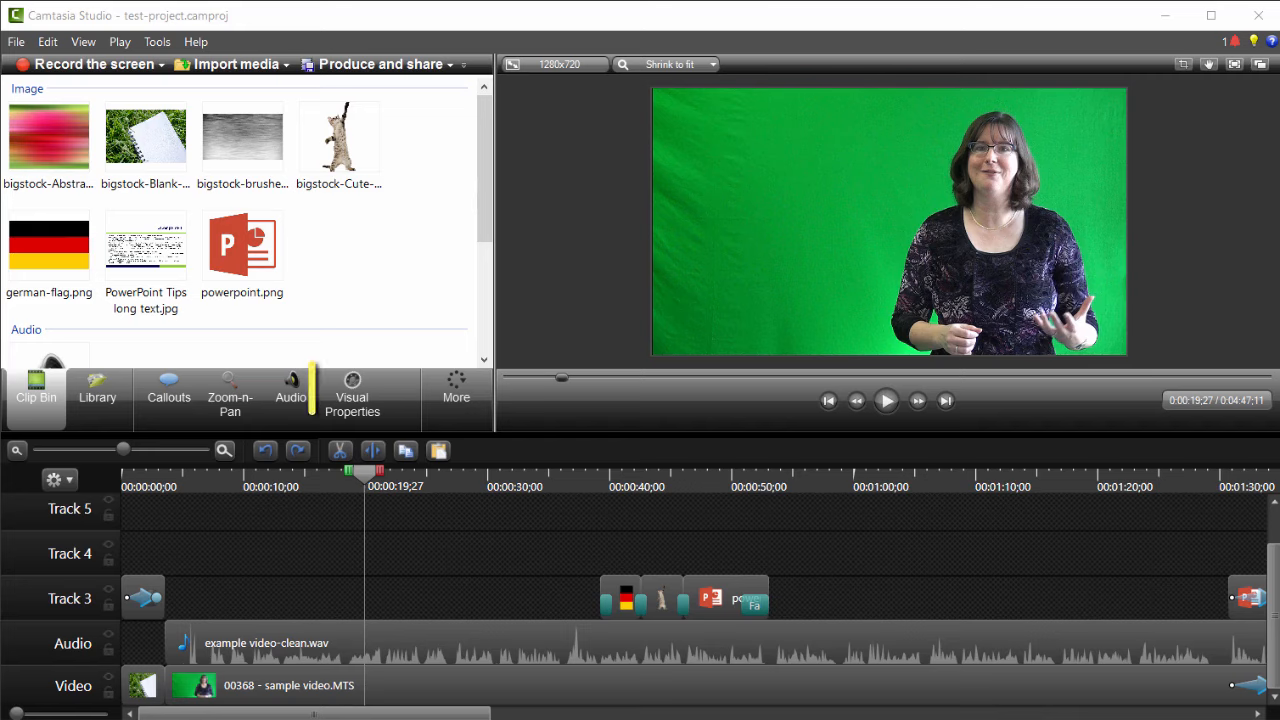
Enable the Remove a color visual effect on the 00368 - sample video.MTS clip in the Video track
click(352, 404)
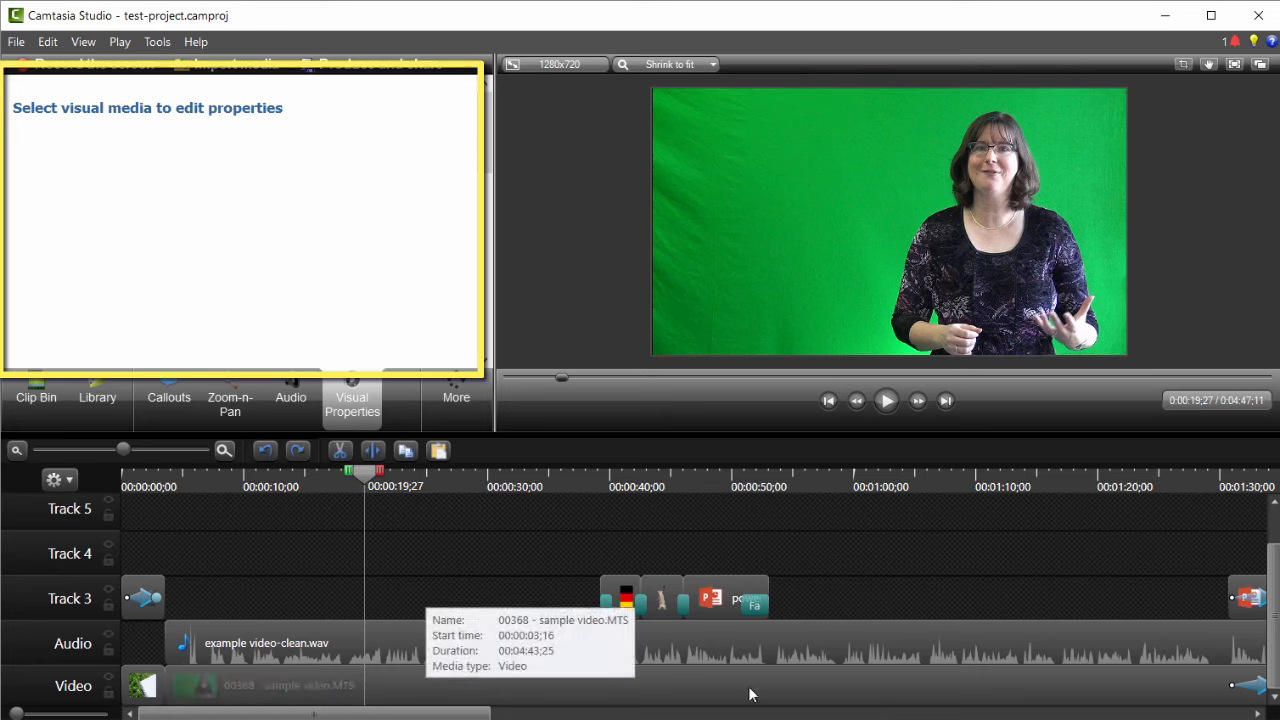
click(680, 696)
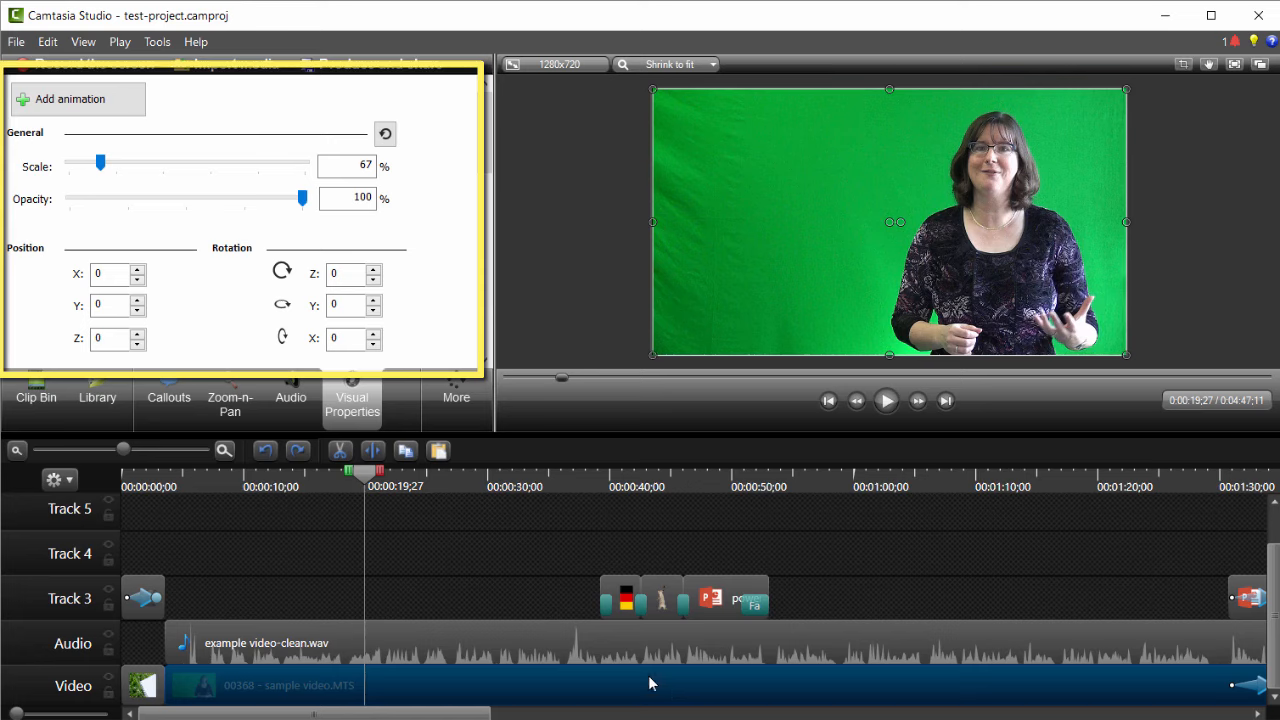
drag(487, 130, 466, 217)
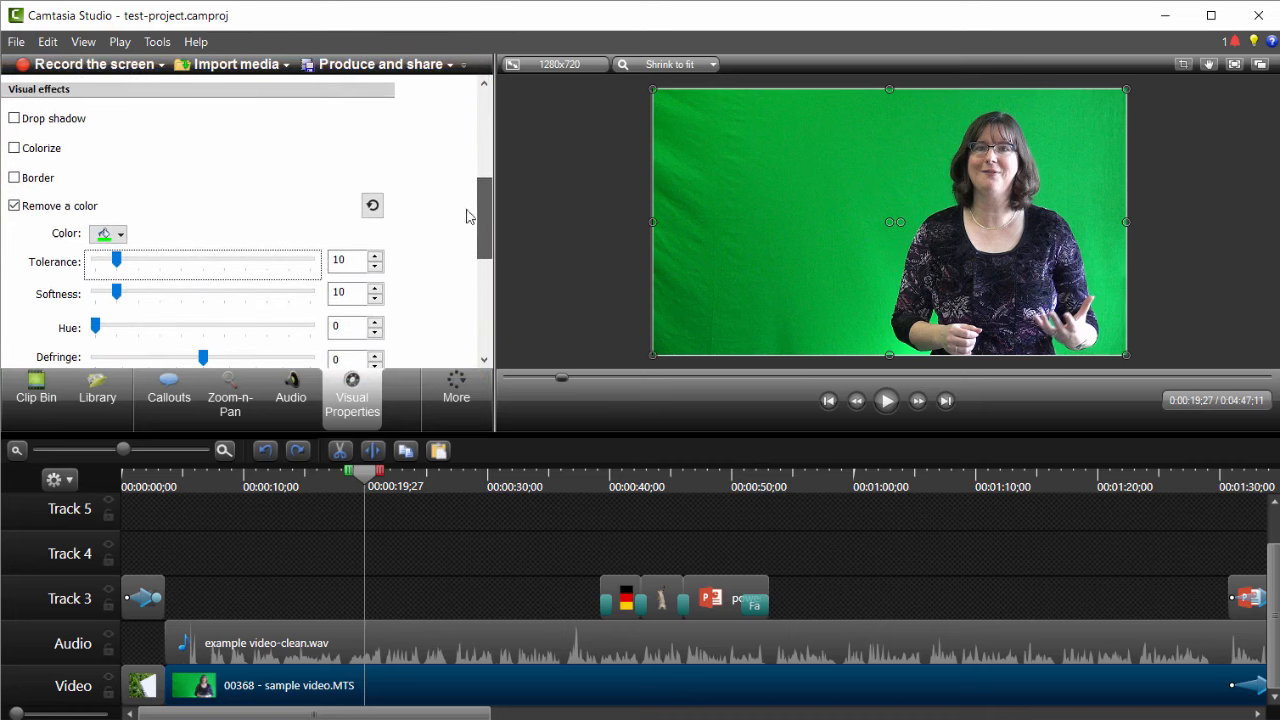
click(14, 206)
click(14, 206)
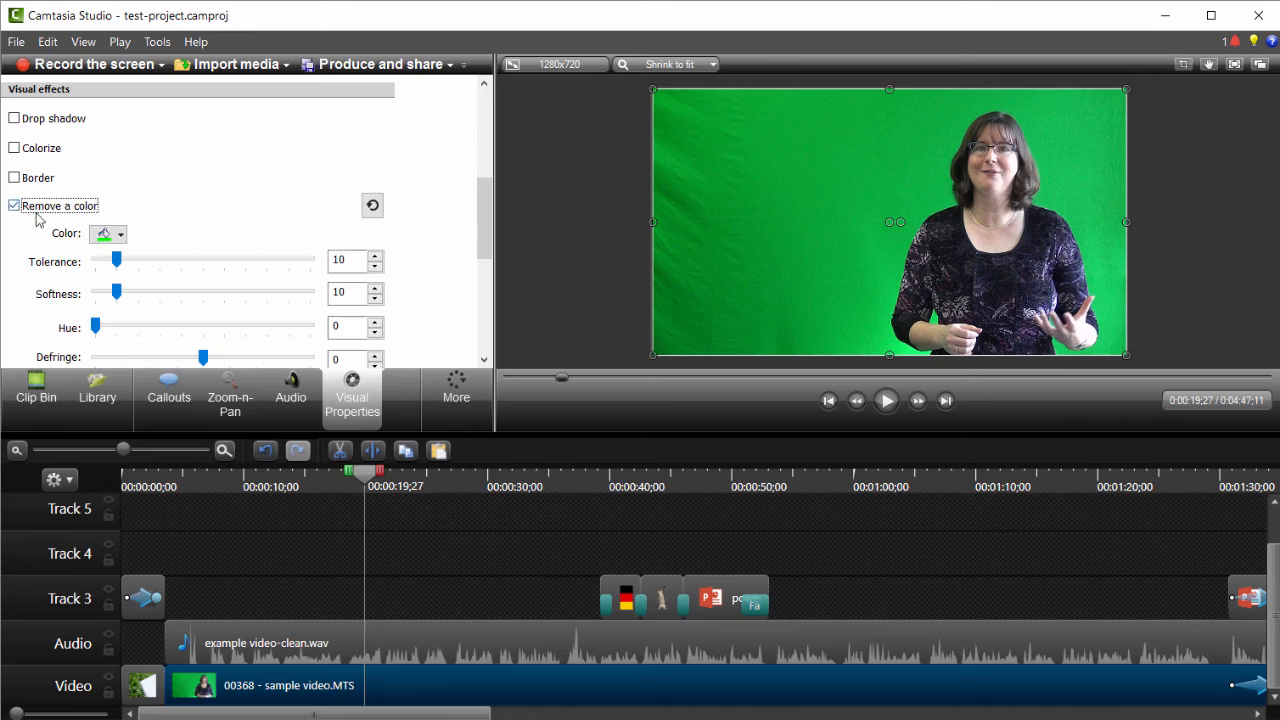
Try a palette green as the color to remove with the tolerance raised to 34, and return the tolerance to 0
scroll(486, 218, down, 2)
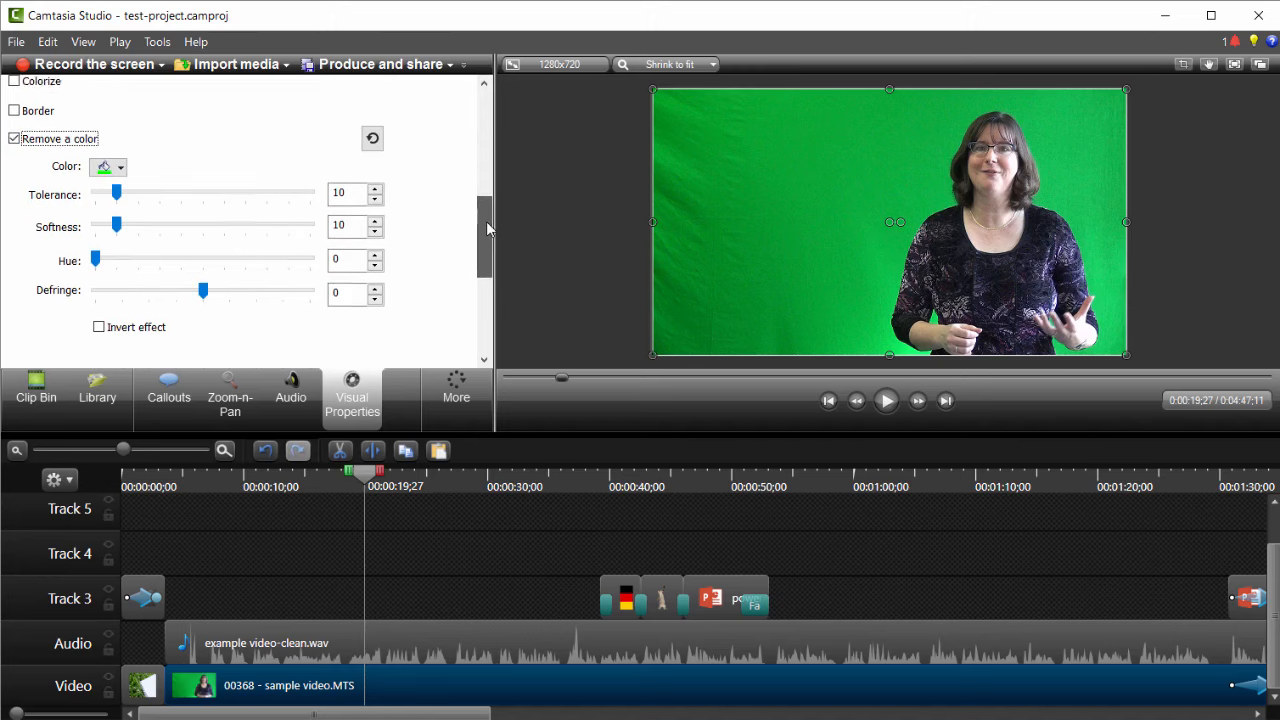
click(120, 160)
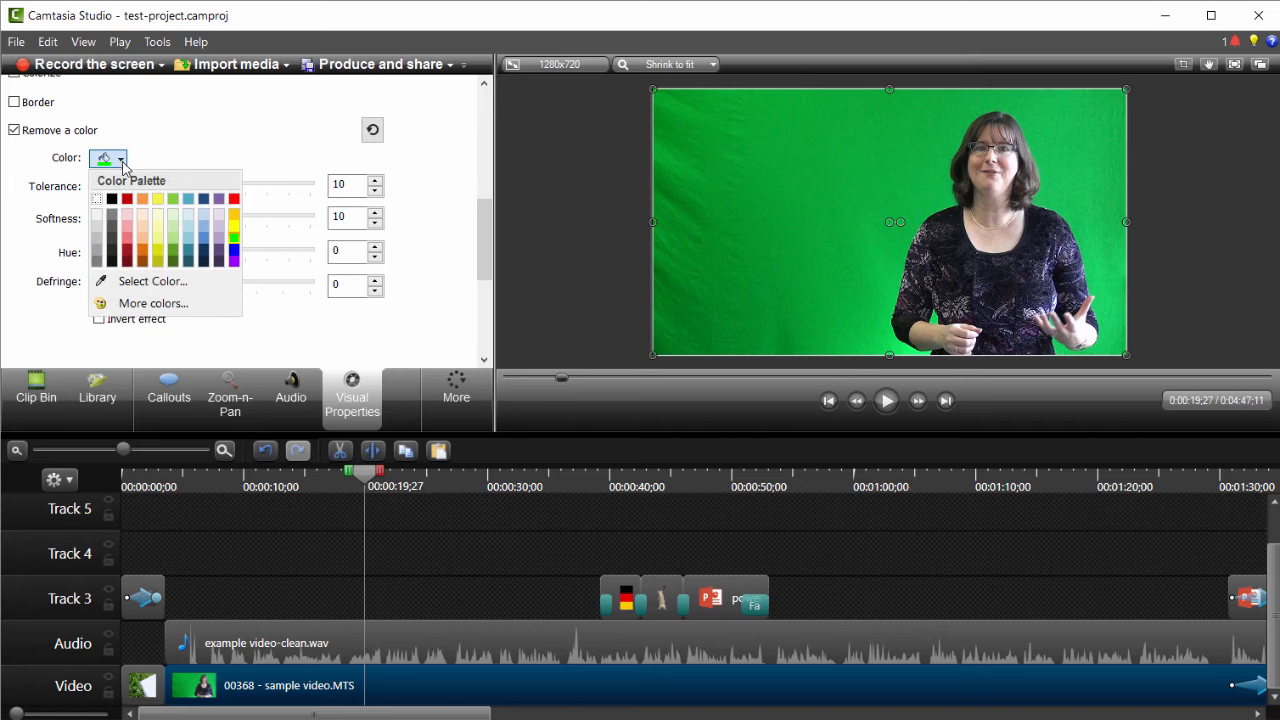
click(176, 201)
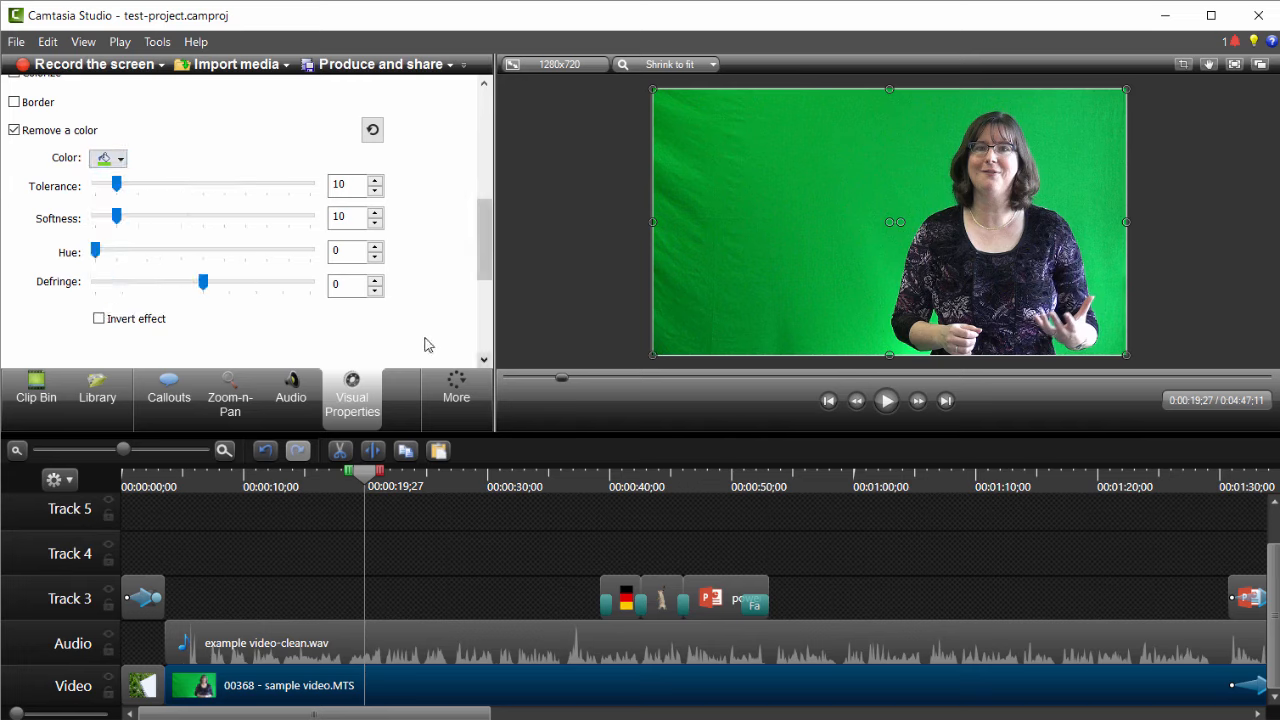
drag(117, 184, 168, 201)
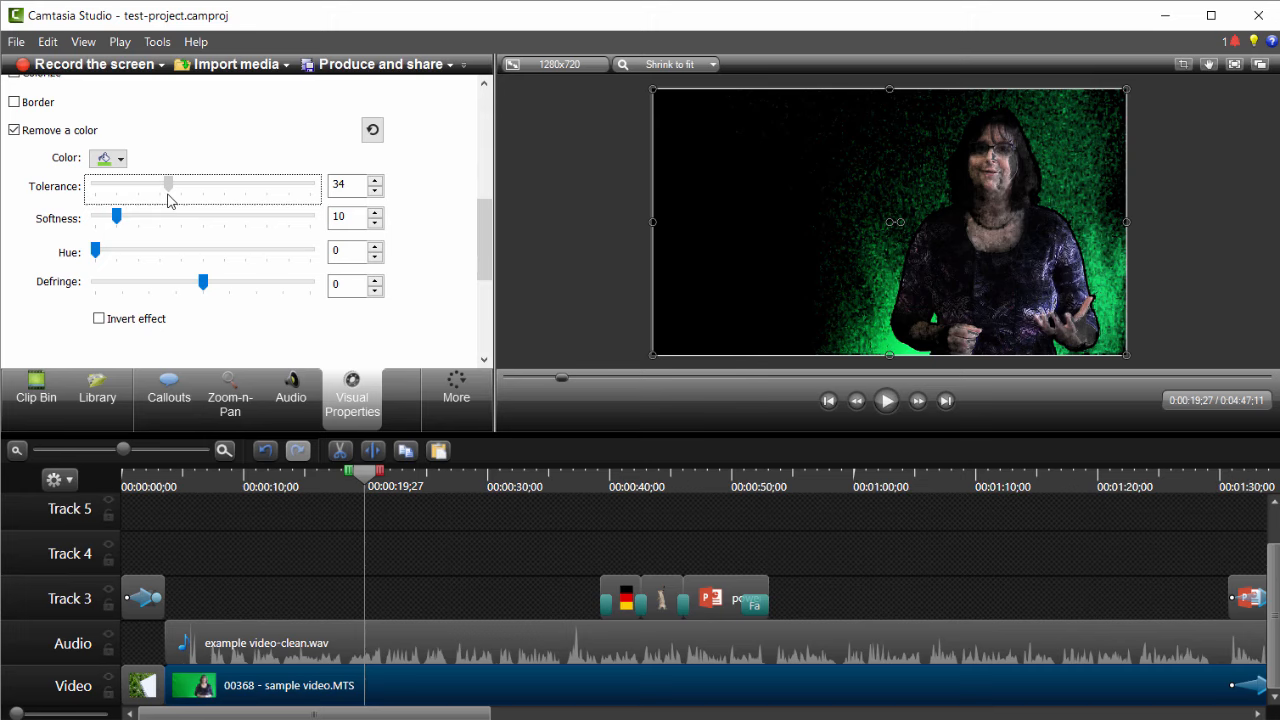
drag(168, 201, 84, 197)
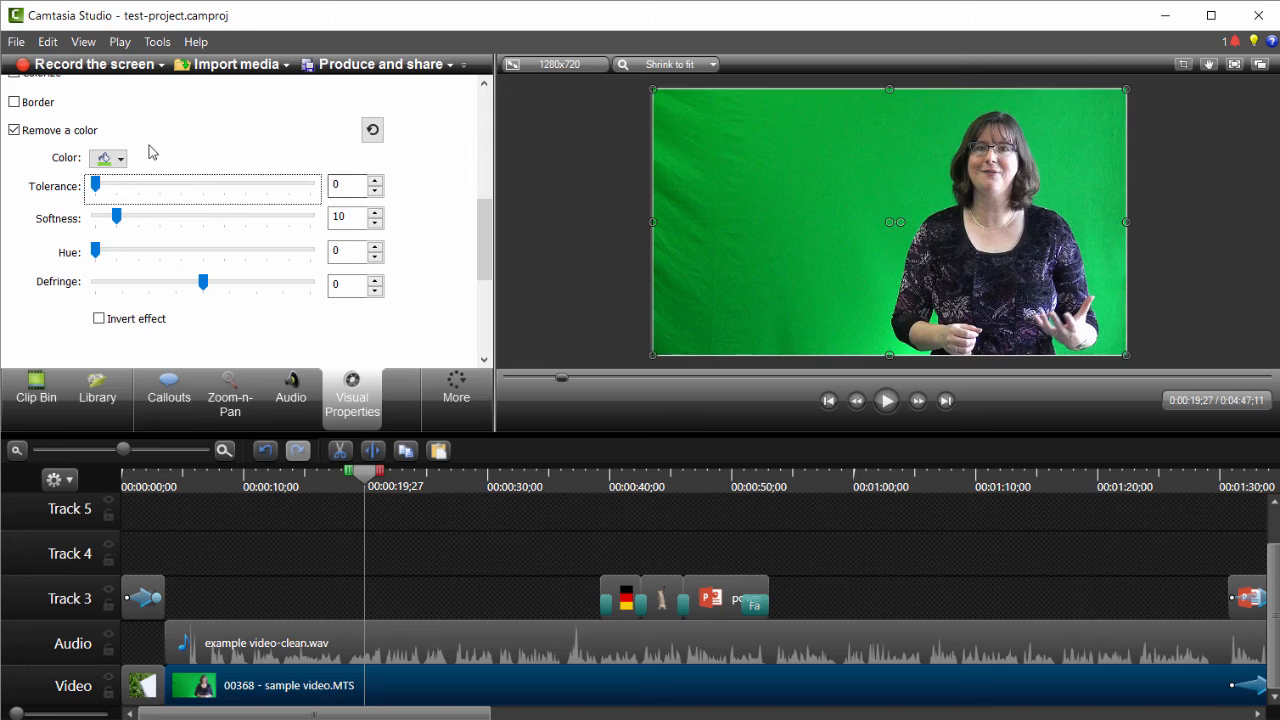
Sample the color to remove from the green screen just beside the woman's hair on the canvas
click(119, 160)
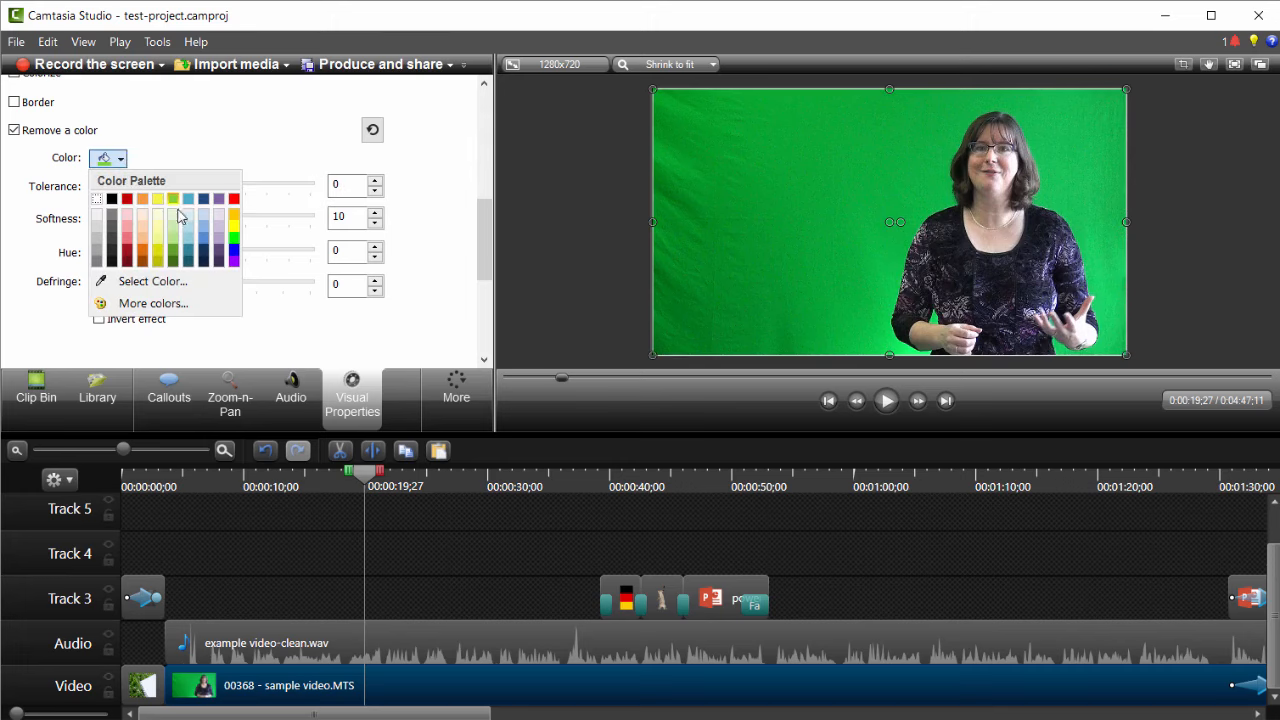
click(146, 283)
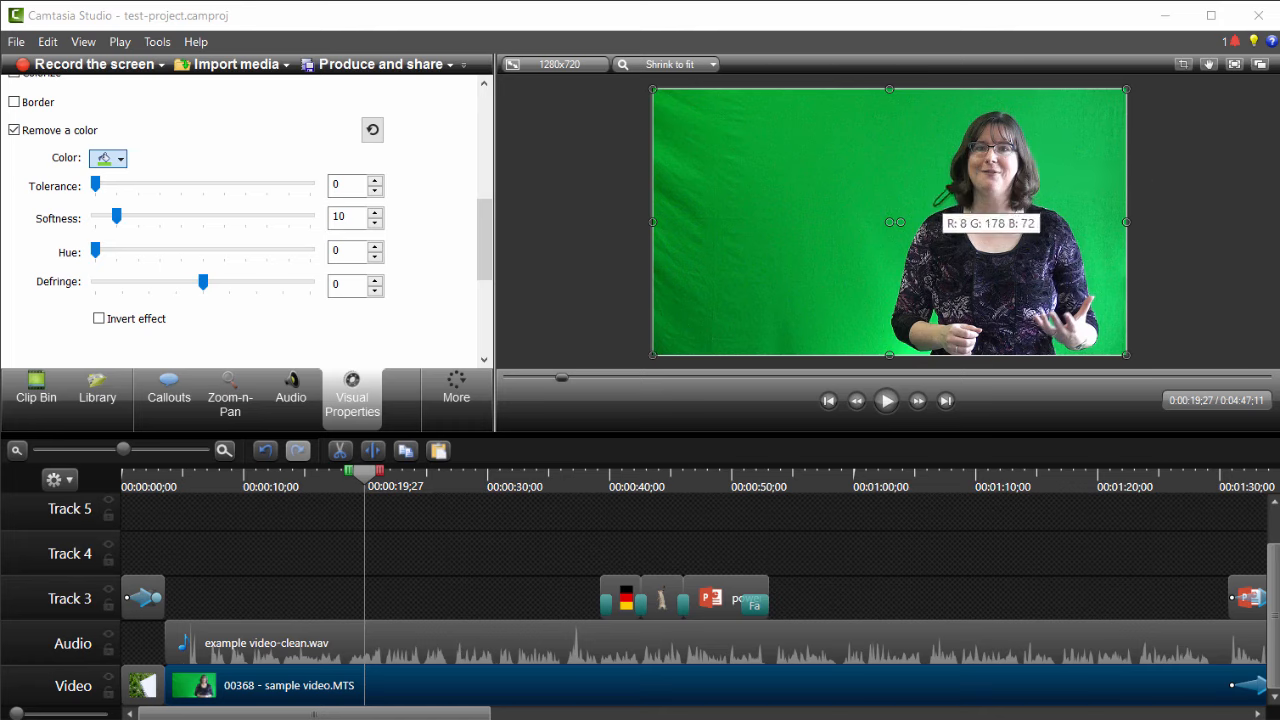
click(934, 205)
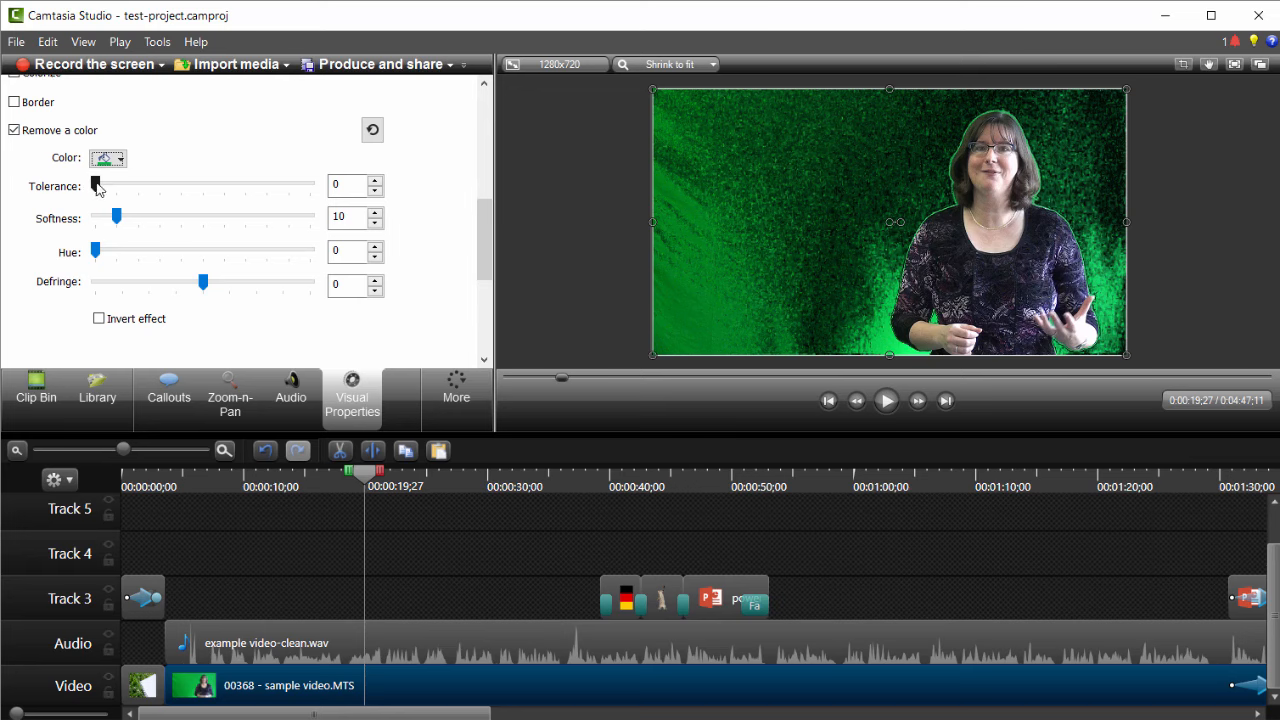
Test the color removal tolerance at 12 and 29, and reduce it to 9
drag(96, 186, 122, 187)
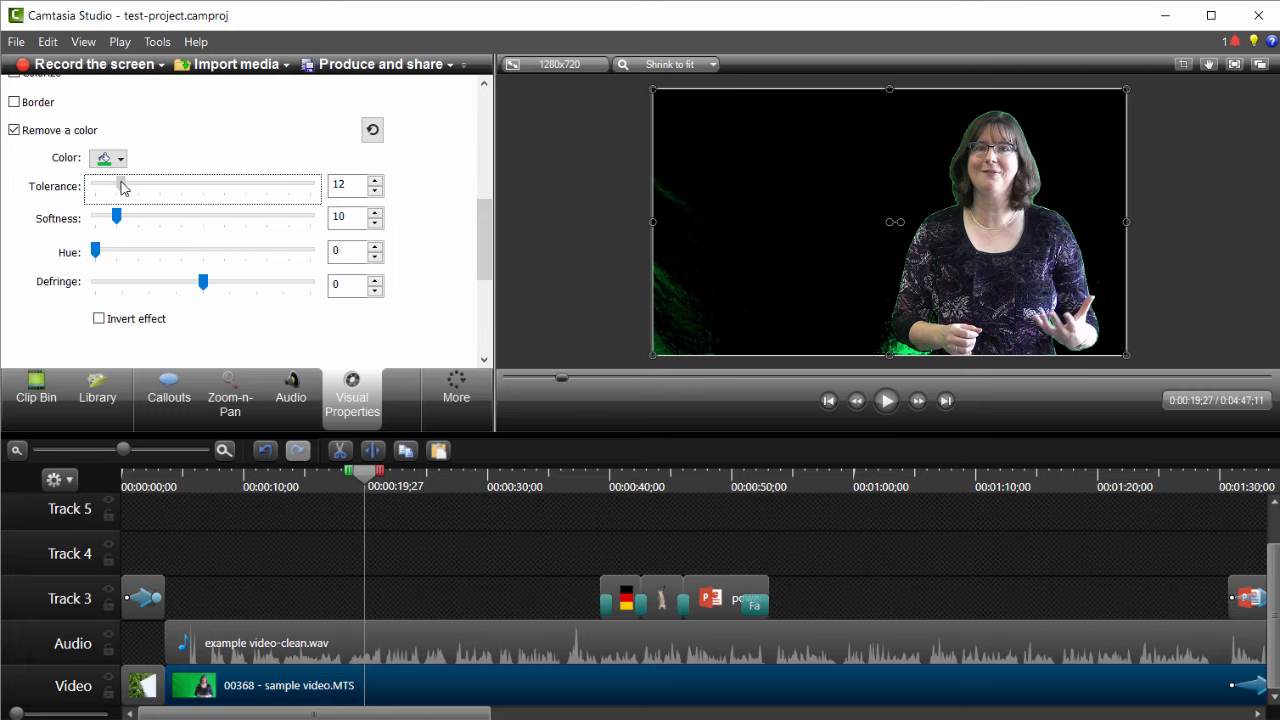
drag(122, 188, 156, 193)
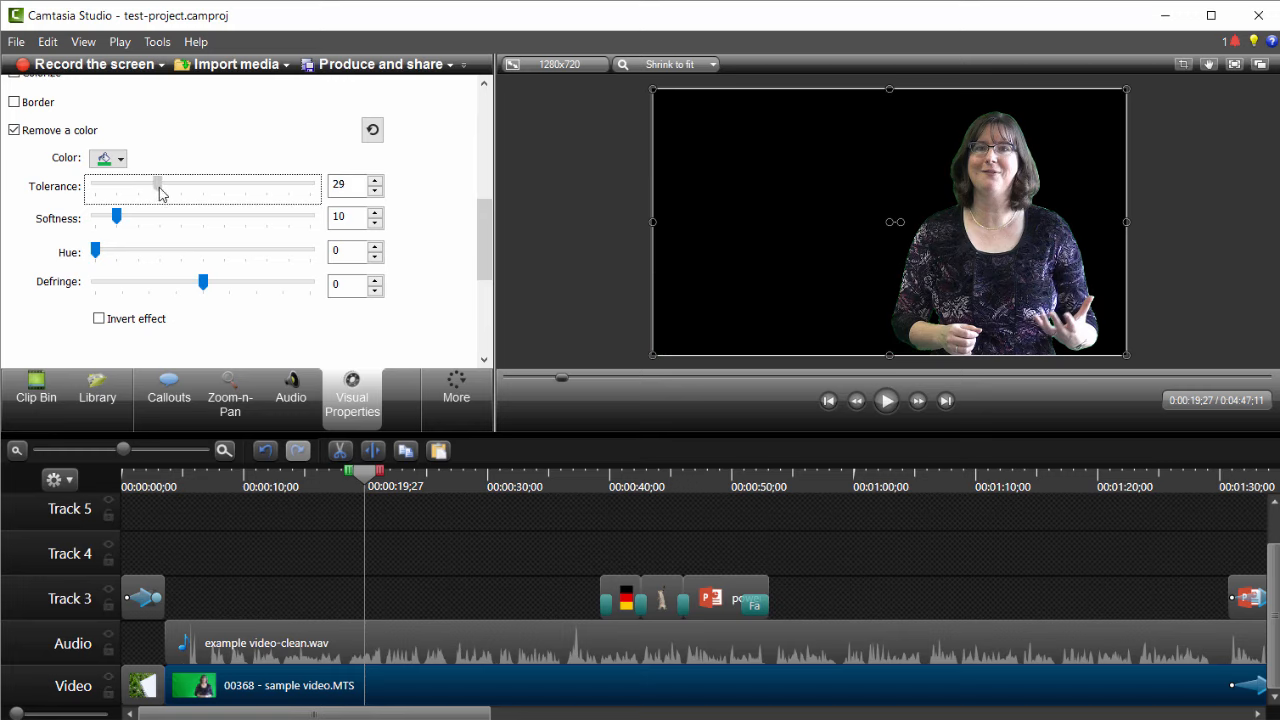
drag(161, 193, 164, 194)
drag(161, 193, 159, 193)
drag(158, 188, 115, 190)
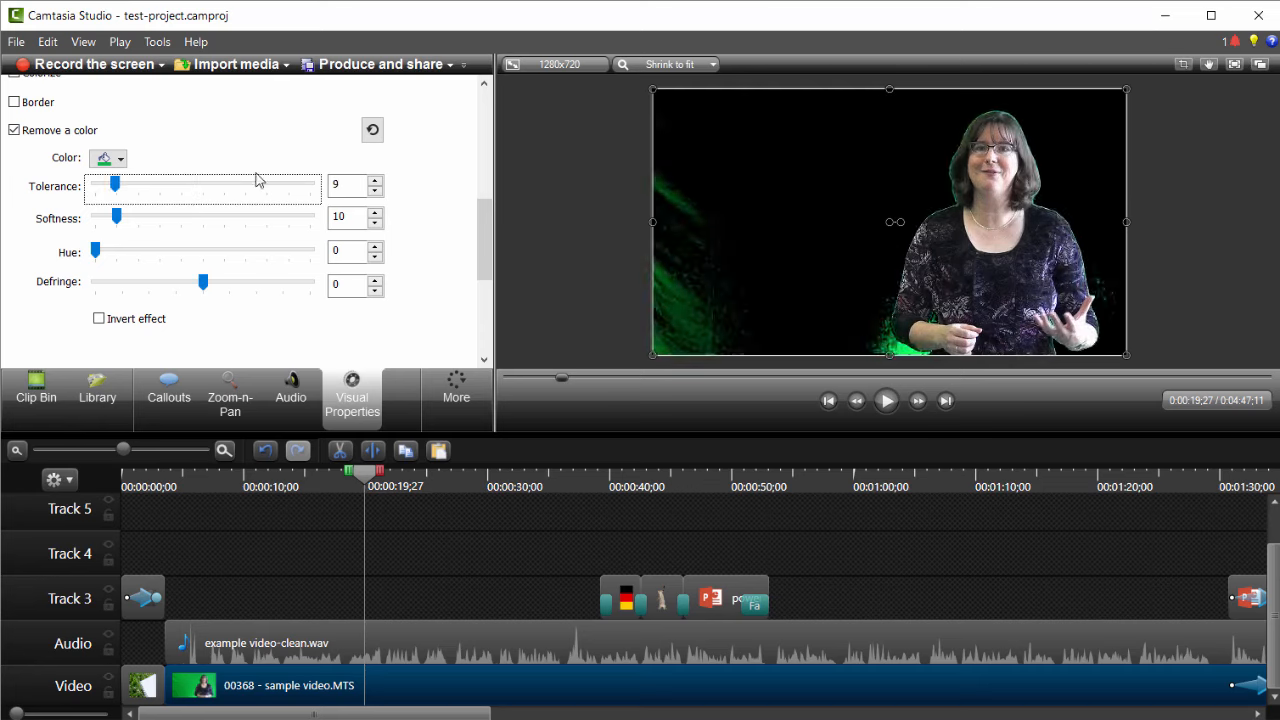
Change the project's background color to yellow in the editing dimensions
click(579, 65)
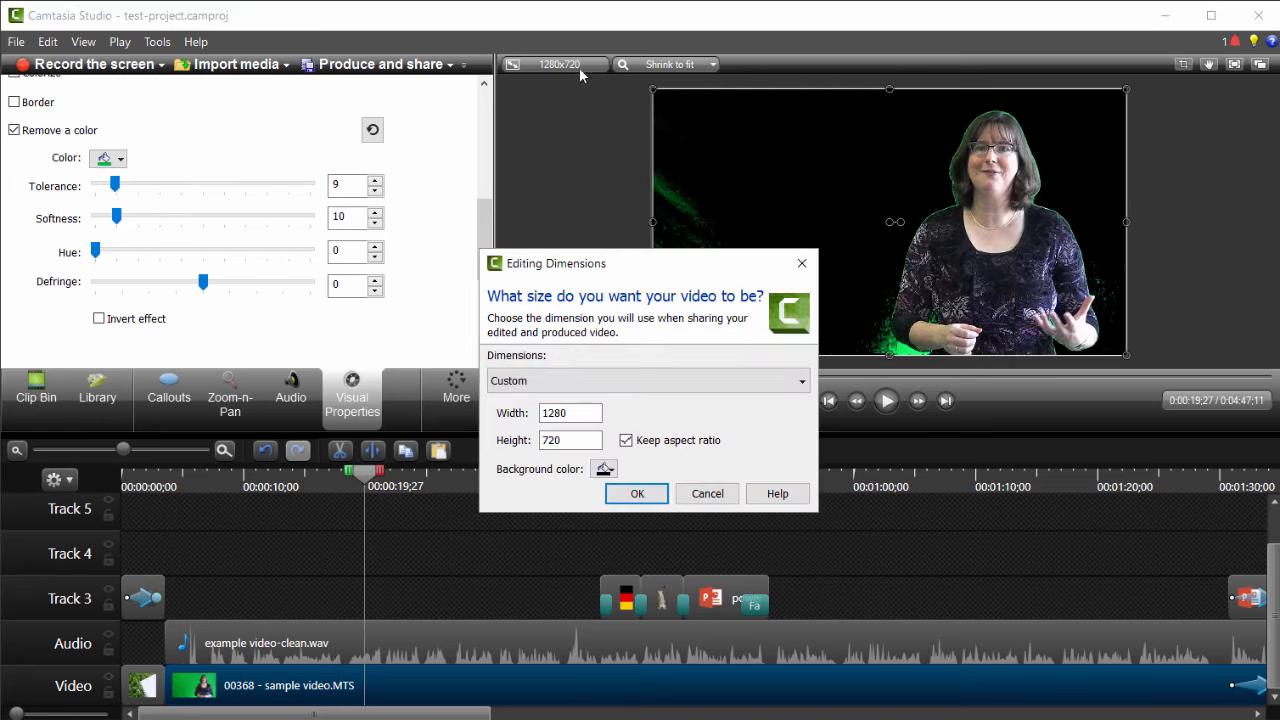
click(606, 470)
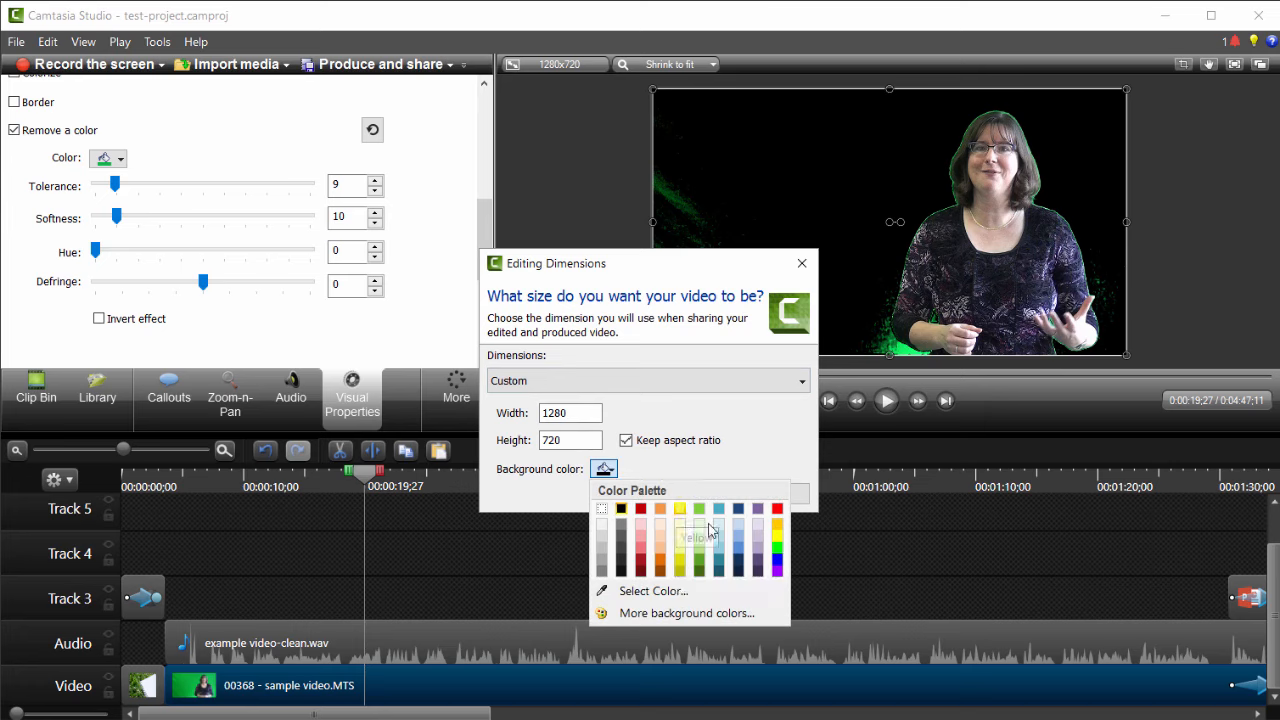
click(779, 533)
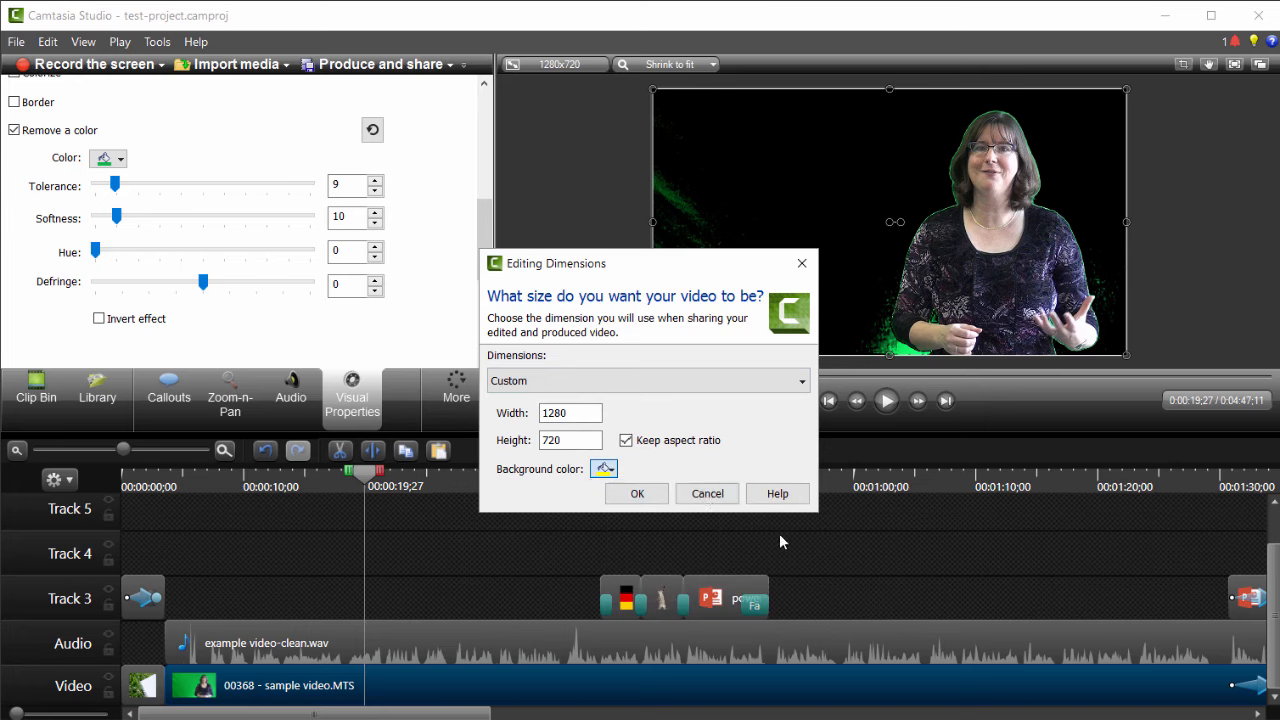
click(638, 494)
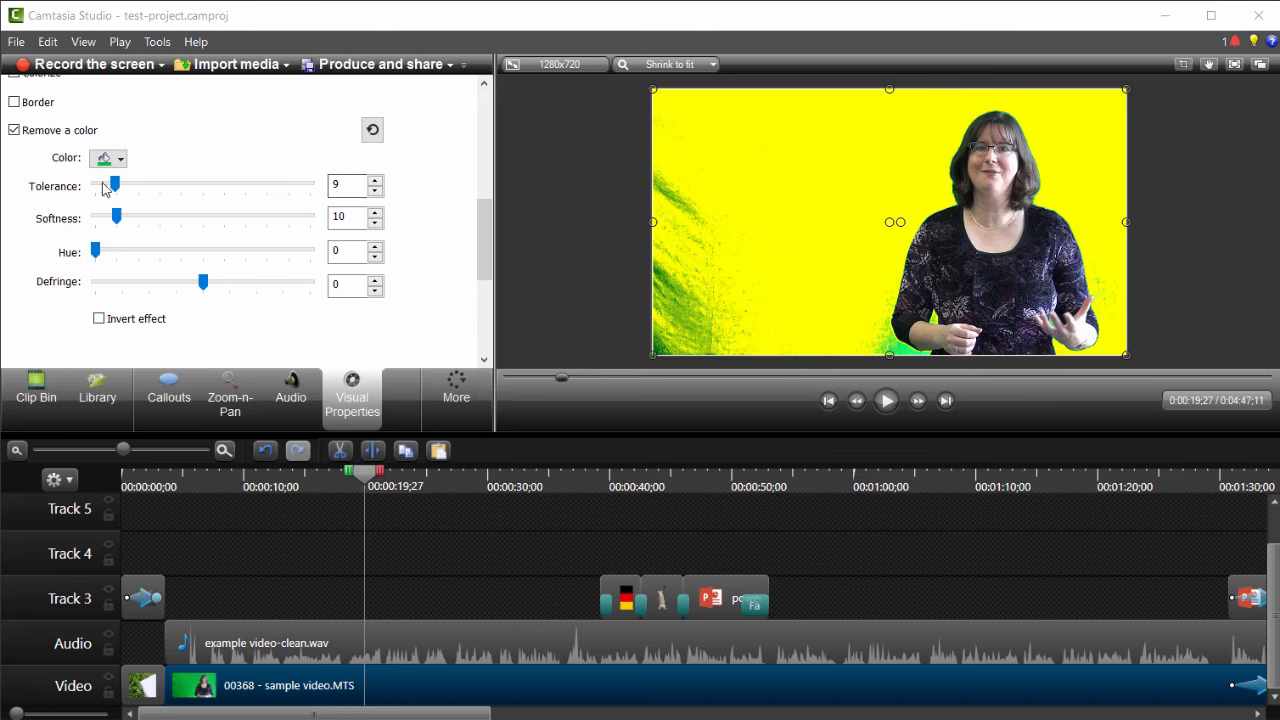
Set the color removal tolerance to 30 and the defringe to 14, leaving the hue at 0
drag(116, 186, 163, 195)
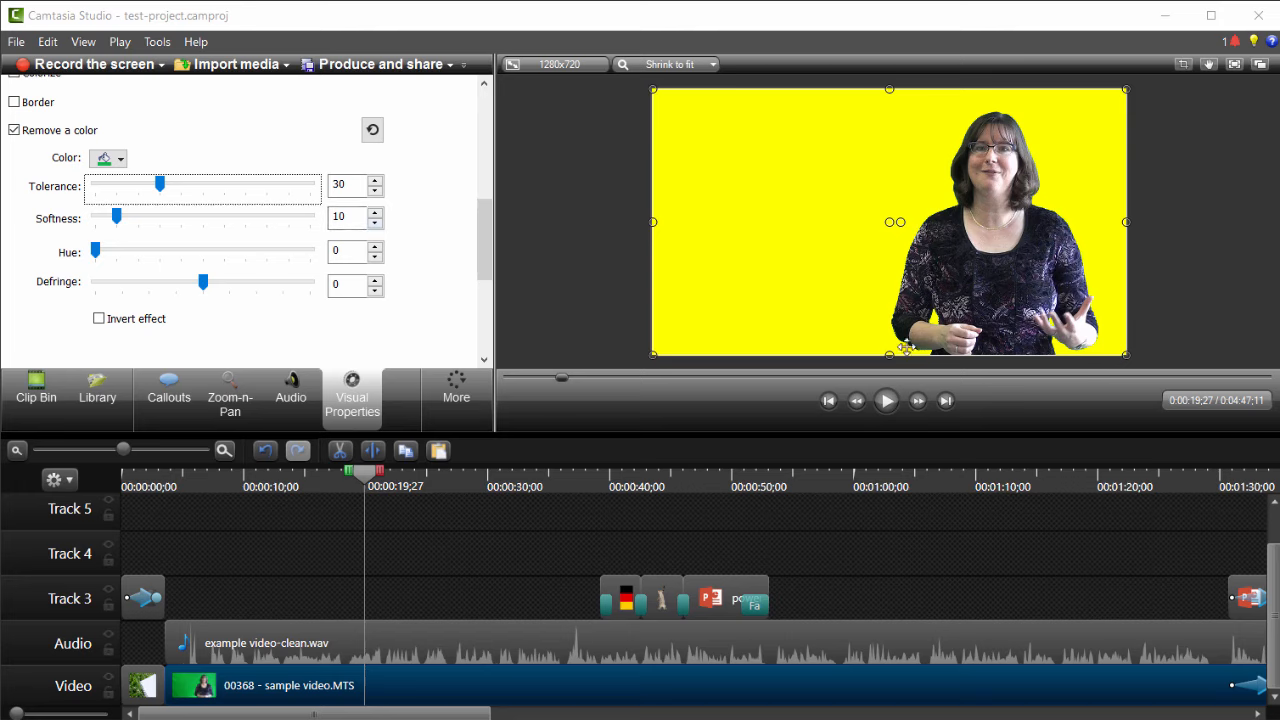
click(96, 252)
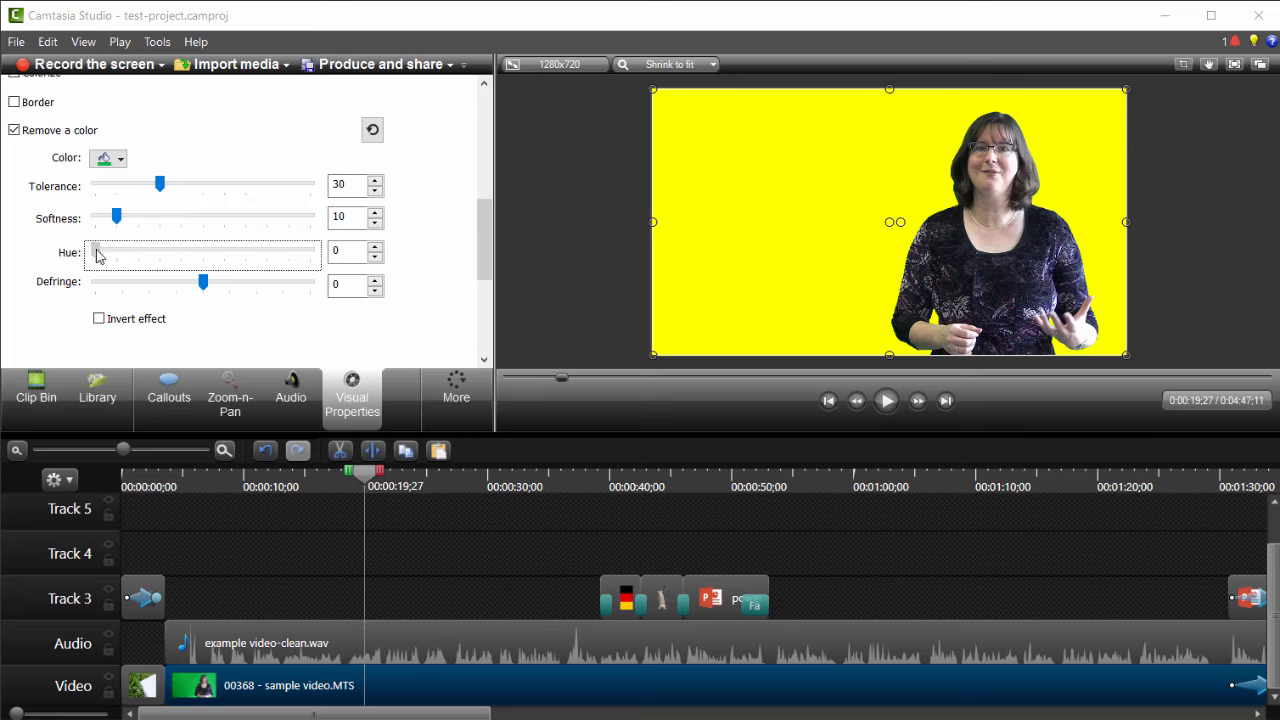
mouse_move(97, 251)
mouse_down()
mouse_move(194, 251)
mouse_move(268, 271)
mouse_move(84, 262)
mouse_up()
click(204, 285)
drag(204, 289, 221, 314)
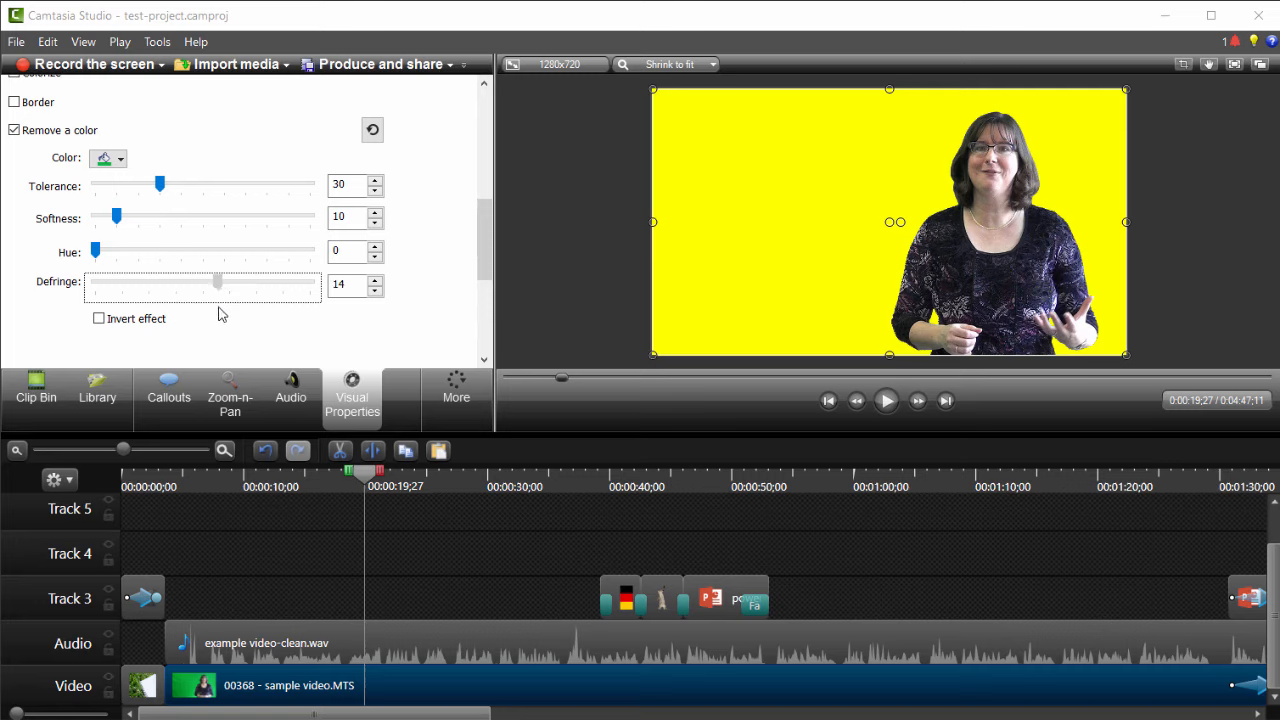
mouse_move(221, 315)
mouse_down()
mouse_move(197, 315)
mouse_move(222, 314)
mouse_up()
Try defringe 0 and tolerance 17 on the removed color while inspecting the hair edges at 100% canvas zoom
click(702, 66)
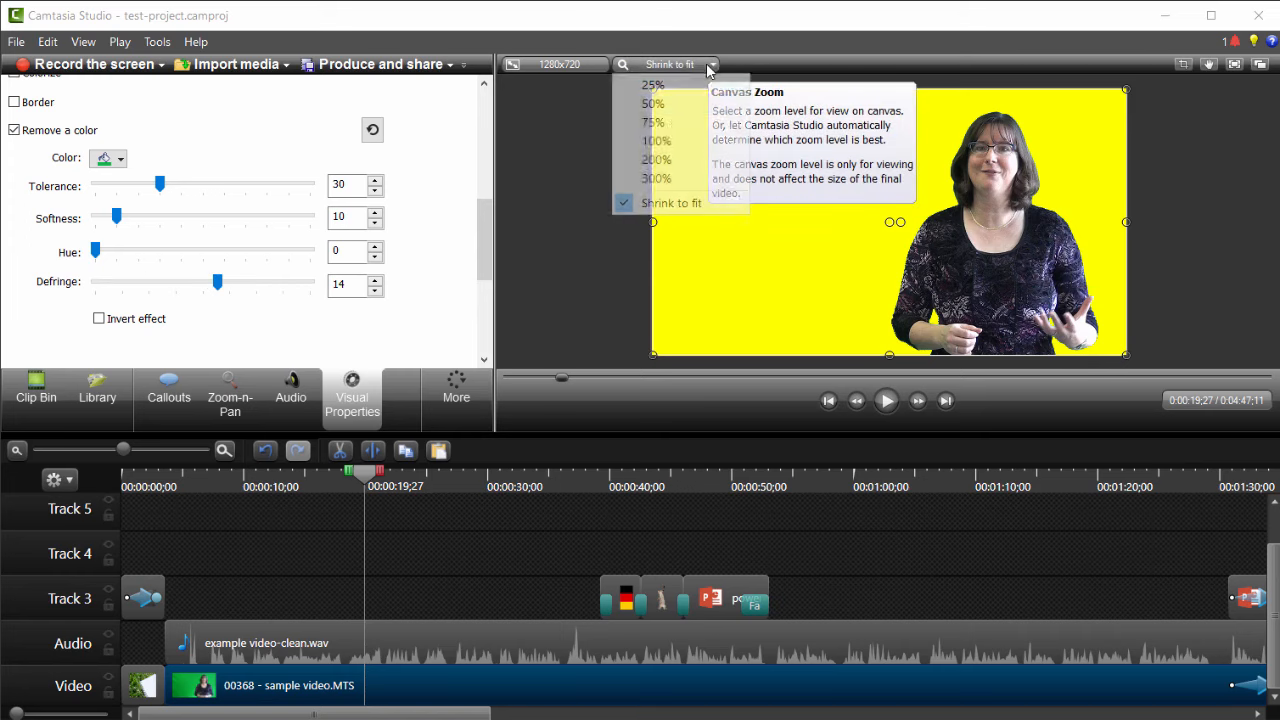
click(668, 141)
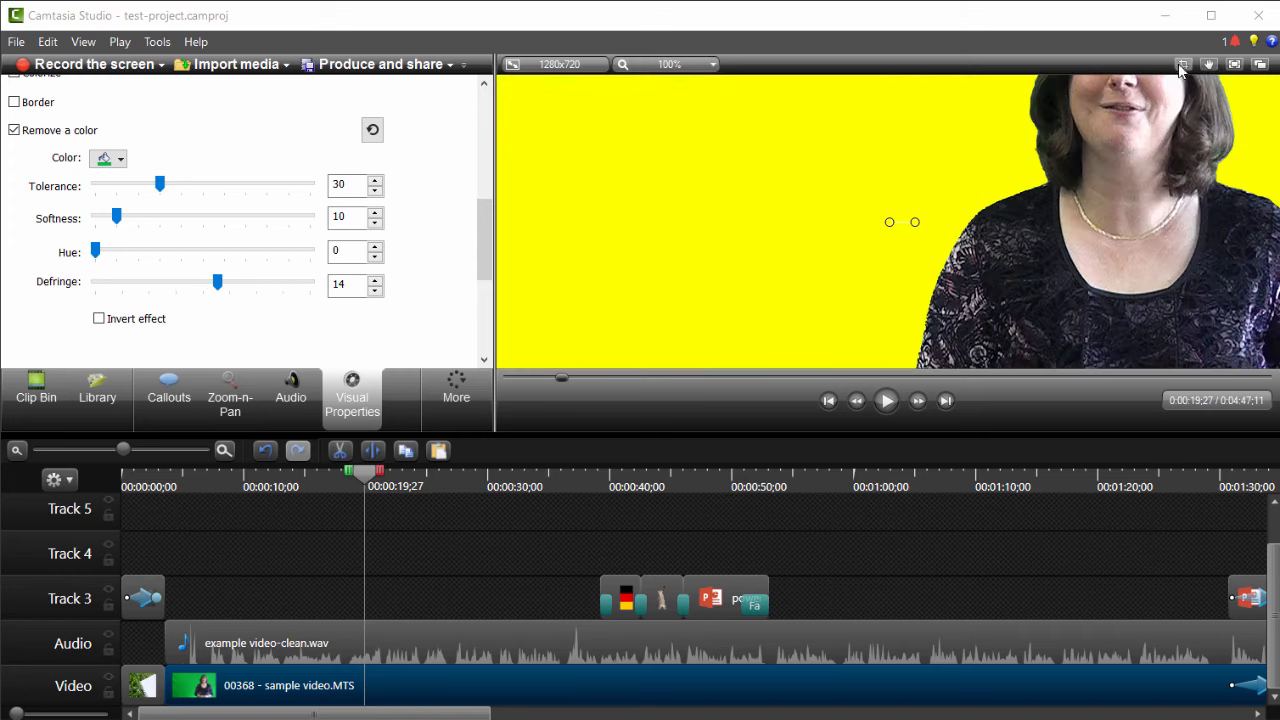
click(1209, 64)
drag(1142, 154, 1000, 266)
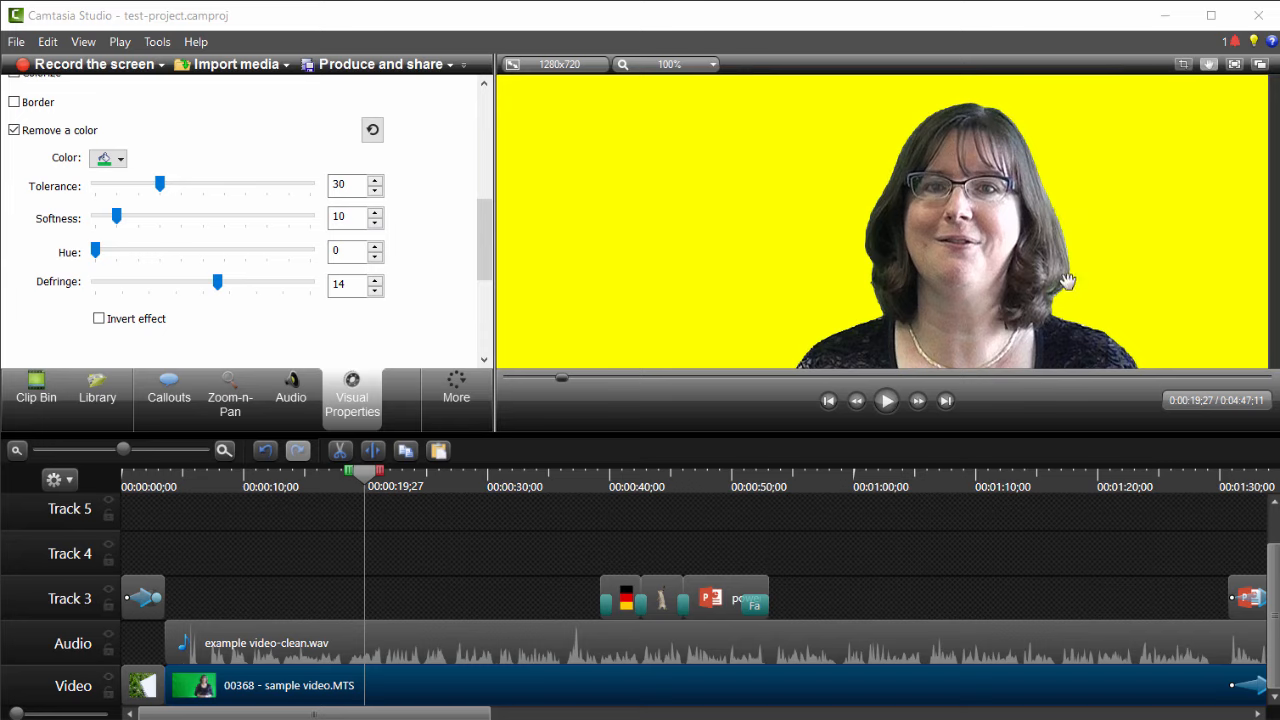
double_click(338, 285)
text(0)
click(340, 256)
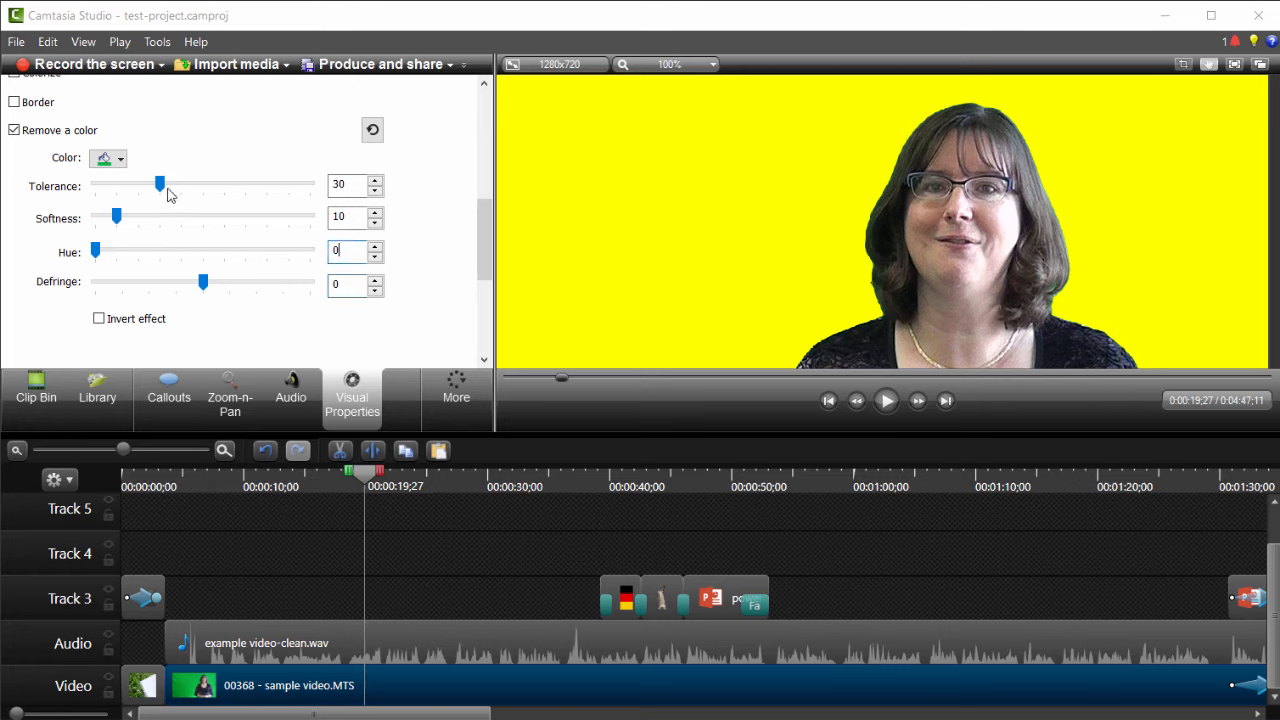
drag(162, 186, 136, 185)
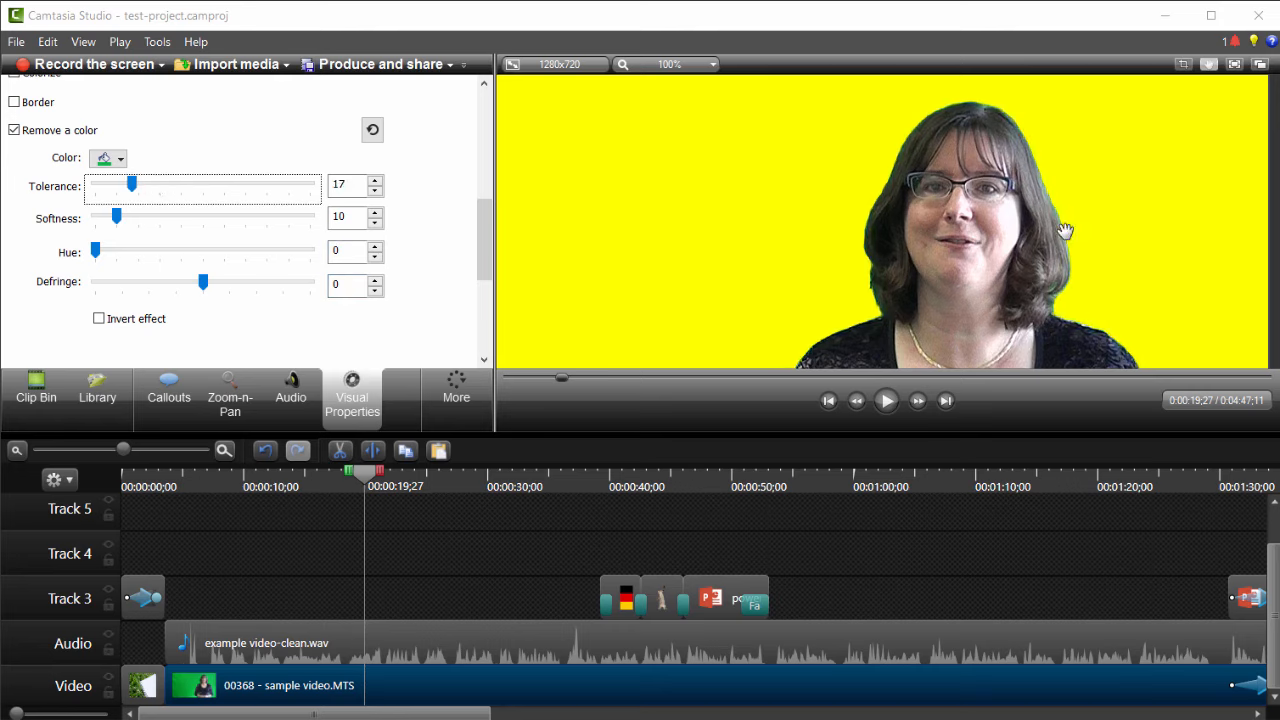
drag(1051, 318, 1047, 331)
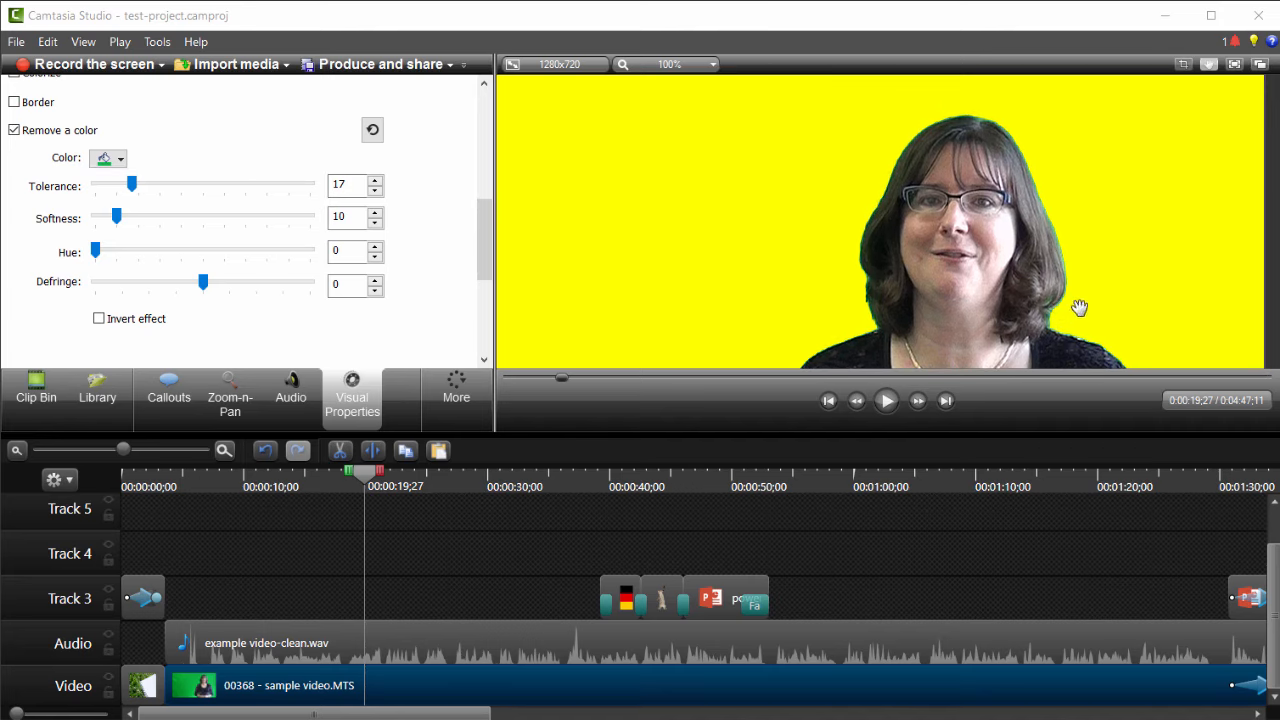
Set the color removal tolerance to 30 and the defringe to 13, and fit the whole canvas in view
drag(131, 184, 159, 187)
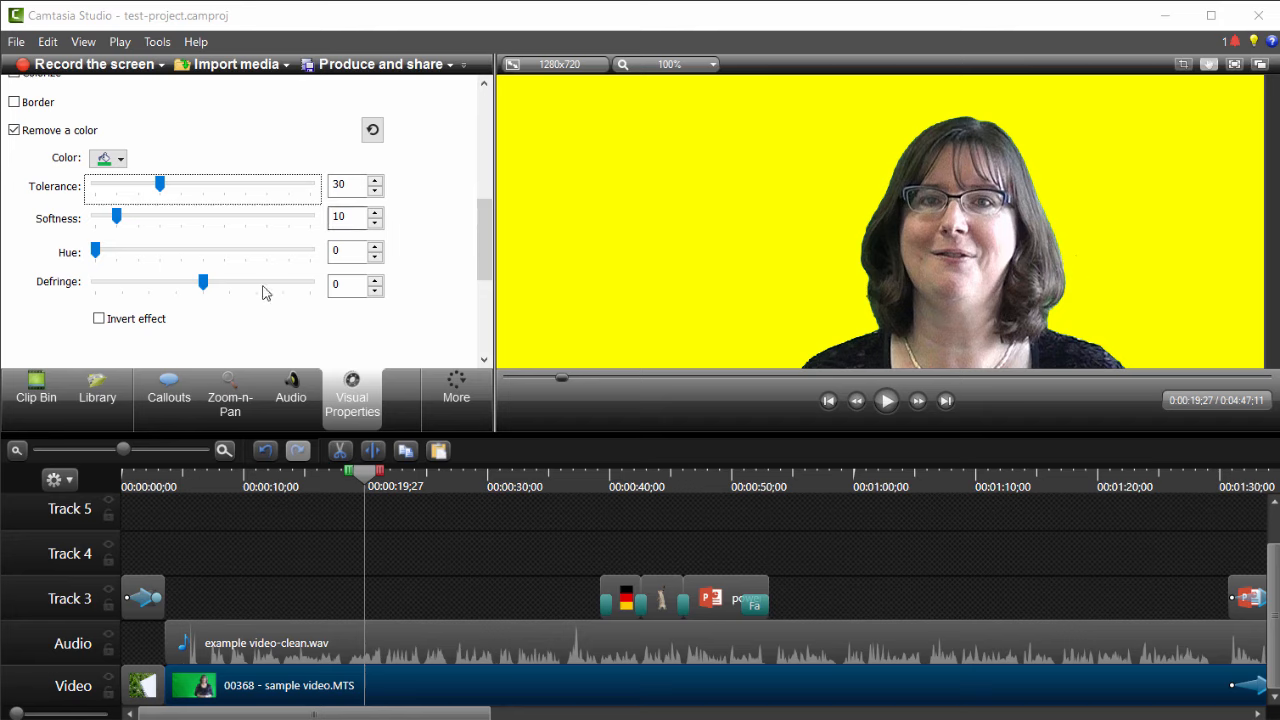
drag(203, 282, 216, 283)
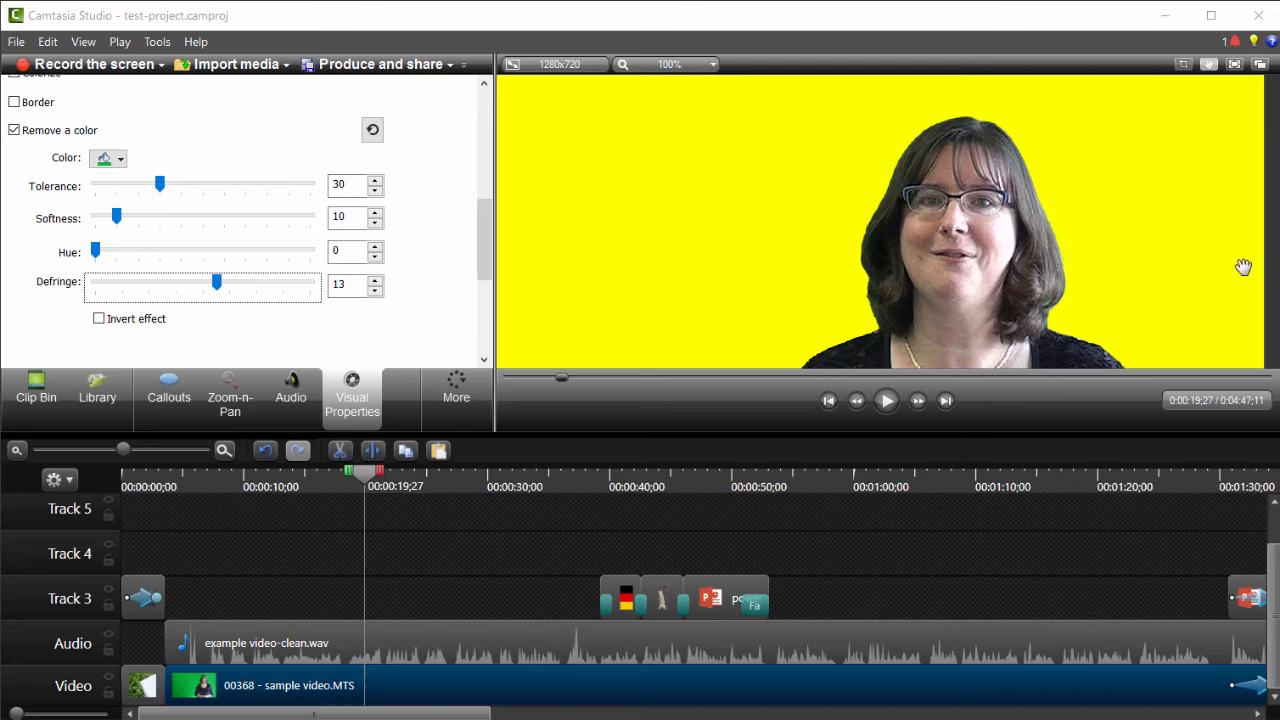
click(668, 64)
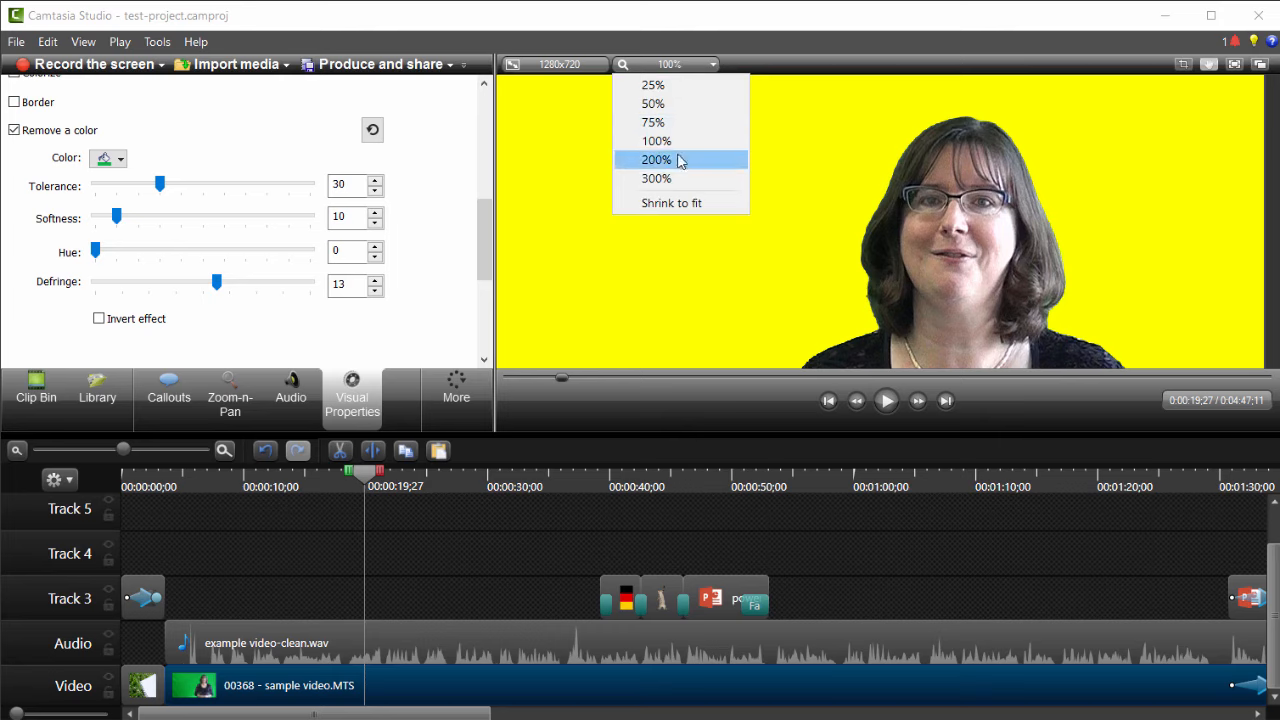
click(687, 204)
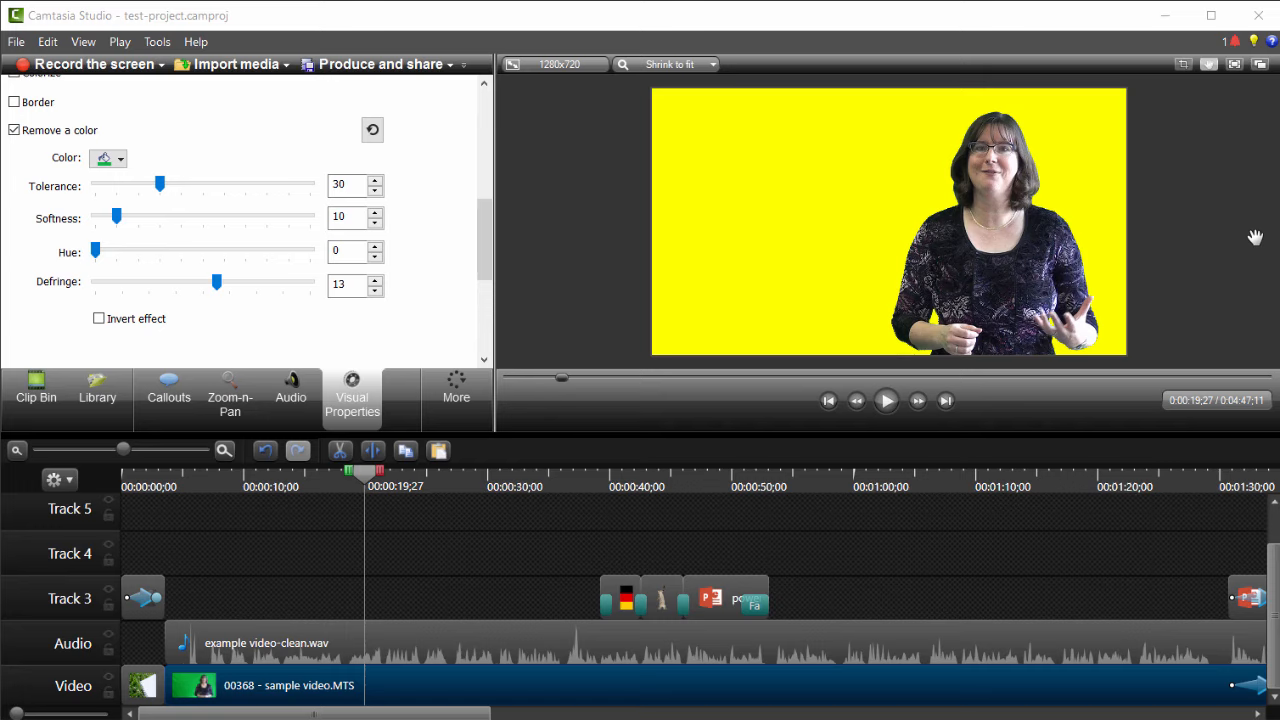
Set the project's background color to black in the editing dimensions
click(564, 65)
click(605, 468)
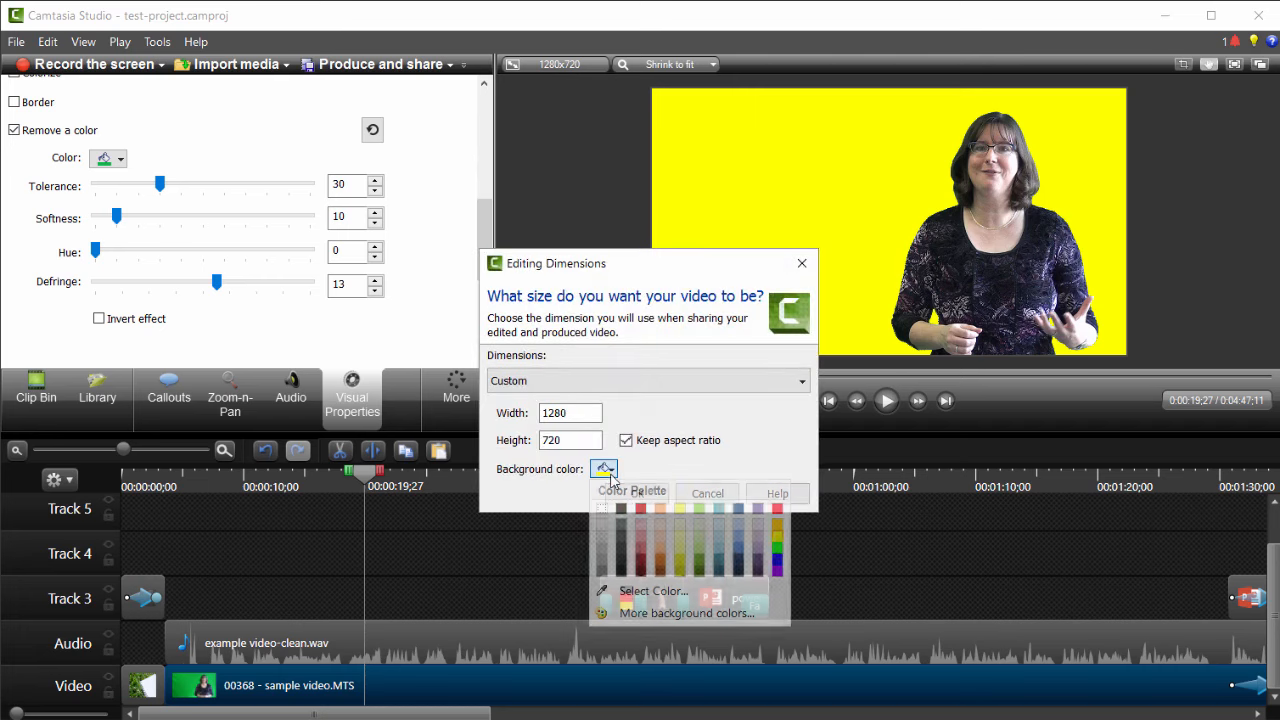
click(608, 530)
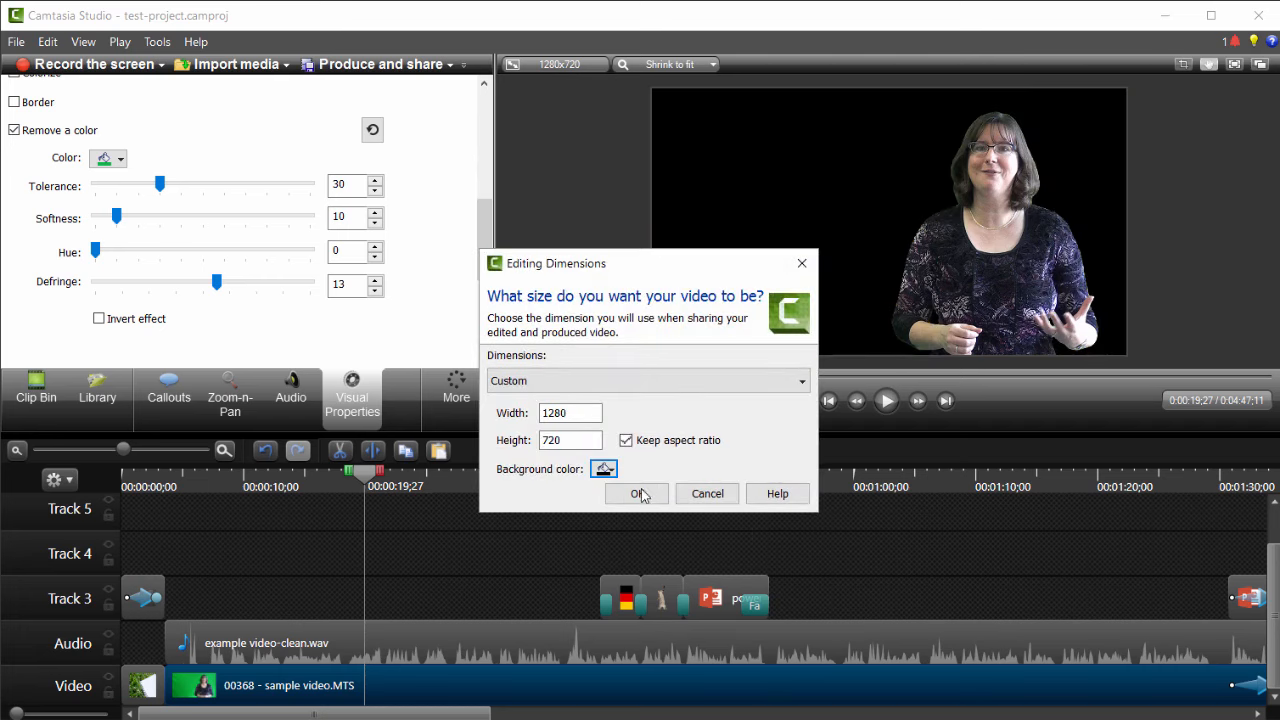
click(641, 494)
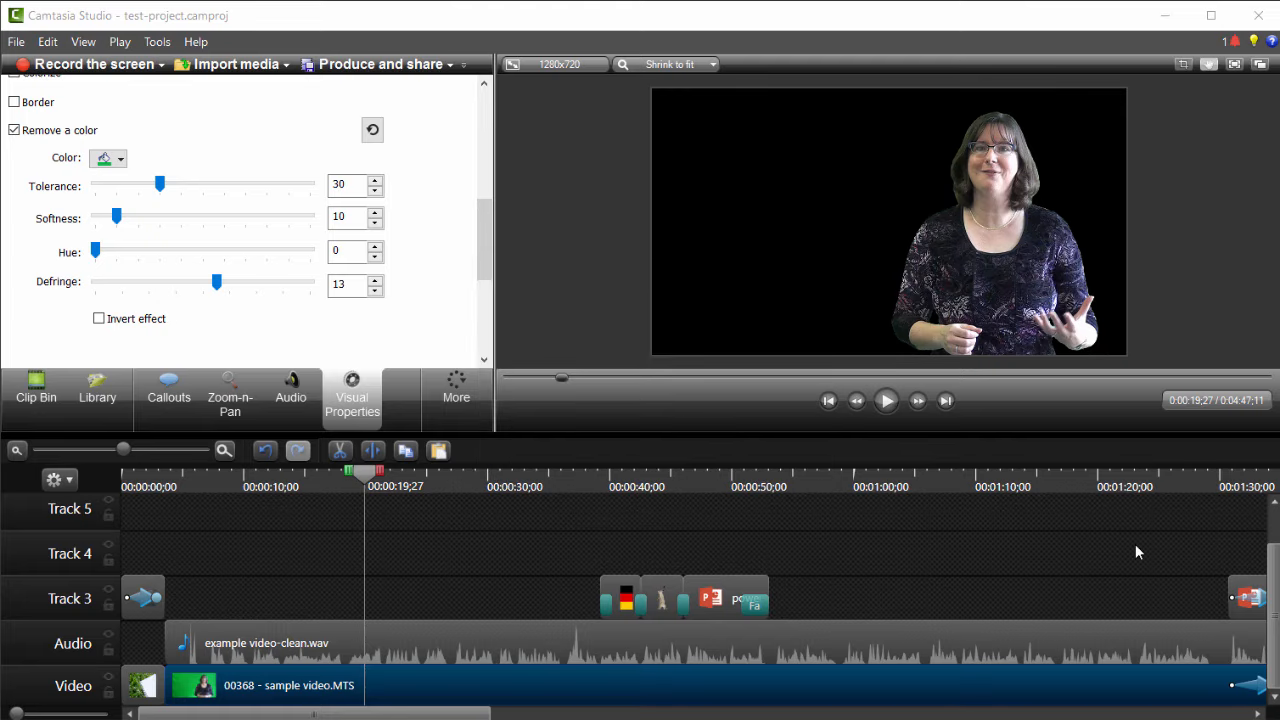